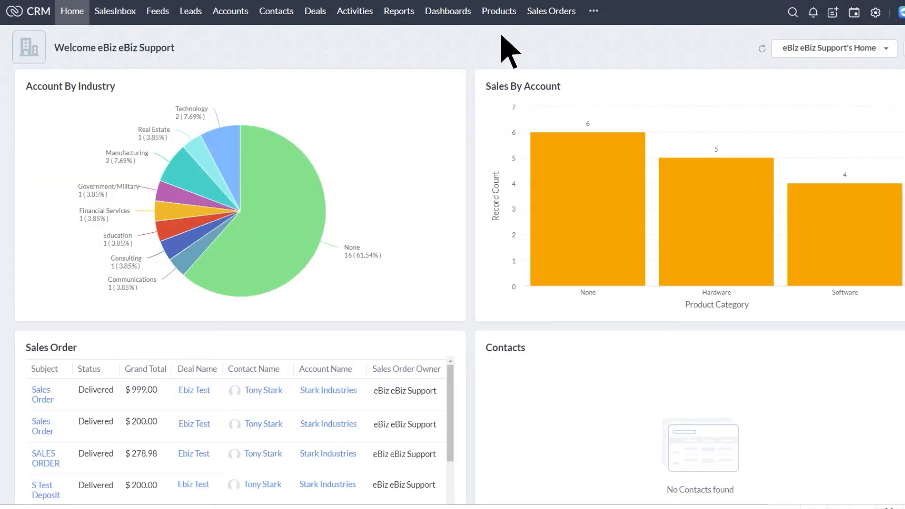
- Open the $999.00 sales order from the Sales Orders list
left_click(552, 11)
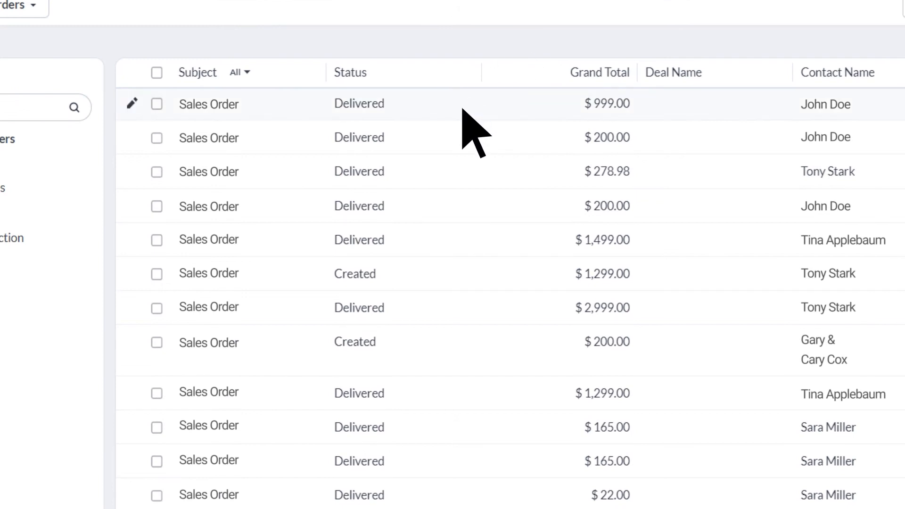
left_click(466, 124)
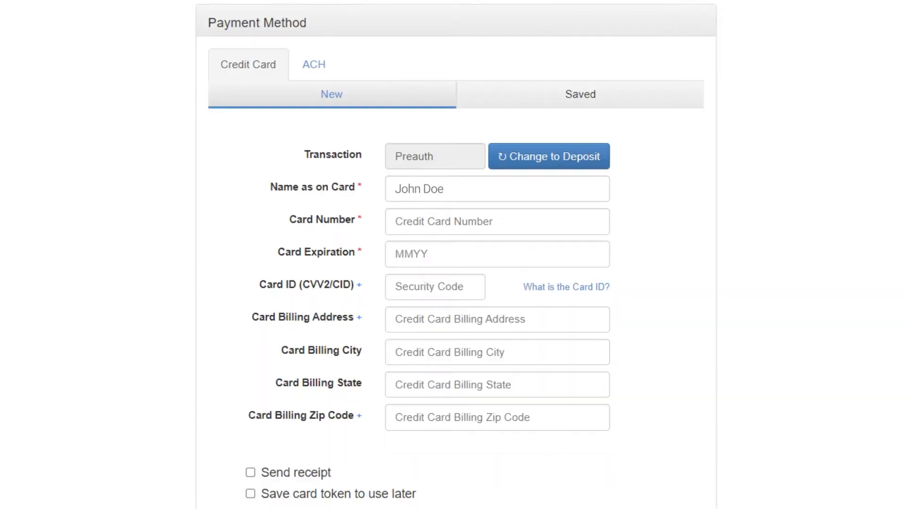
- Pay with saved card ending 2224, enter its CVV, send a receipt and accept the terms
left_click(560, 94)
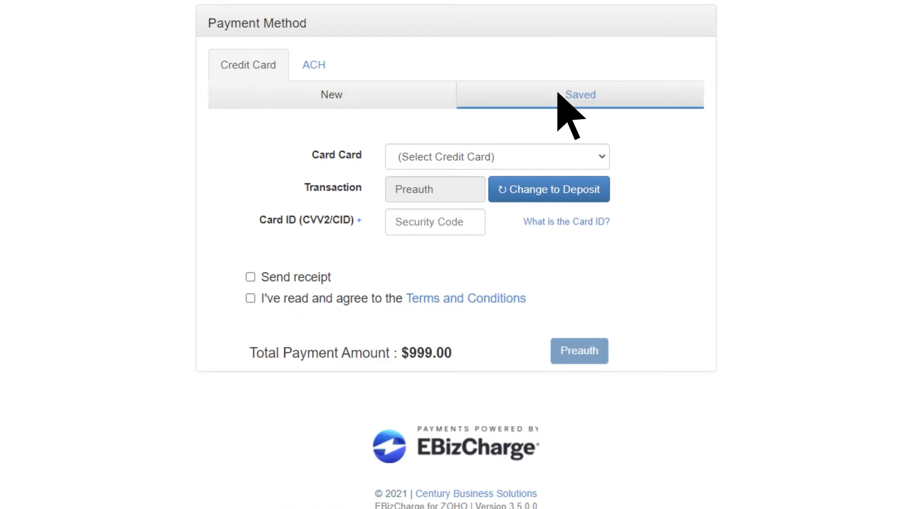
left_click(559, 156)
left_click(541, 170)
left_click(435, 222)
type("123")
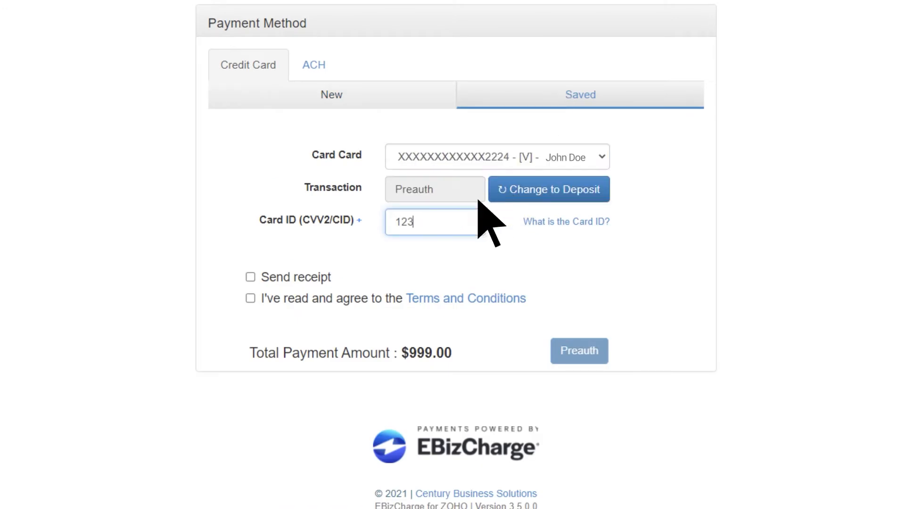
left_click(250, 277)
left_click(250, 298)
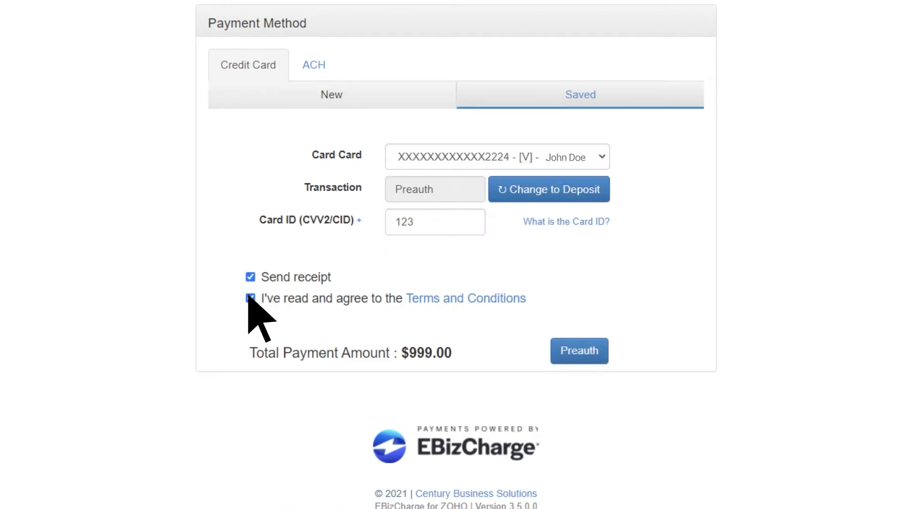
left_click(579, 350)
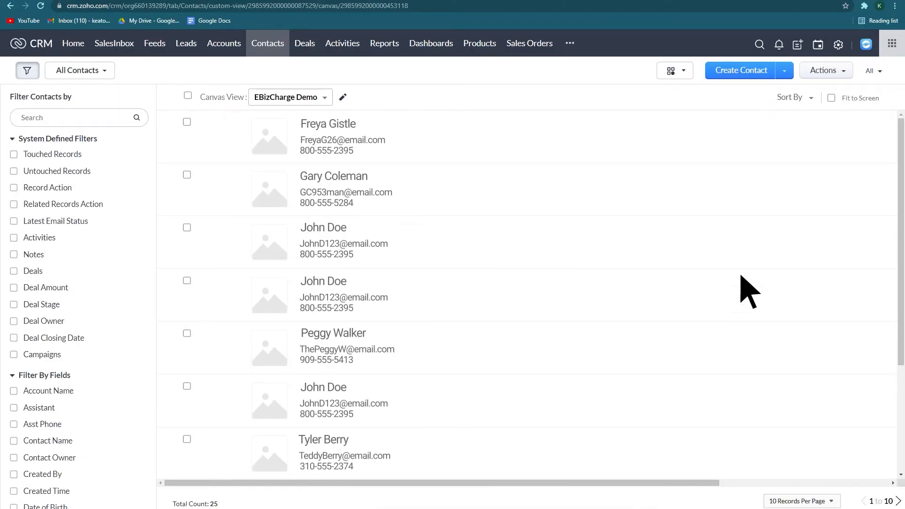
left_click(418, 142)
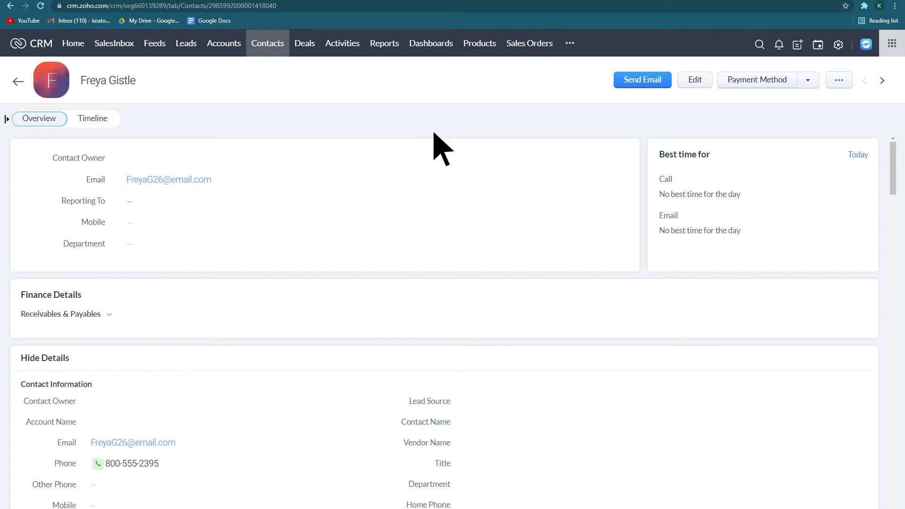
left_click(757, 79)
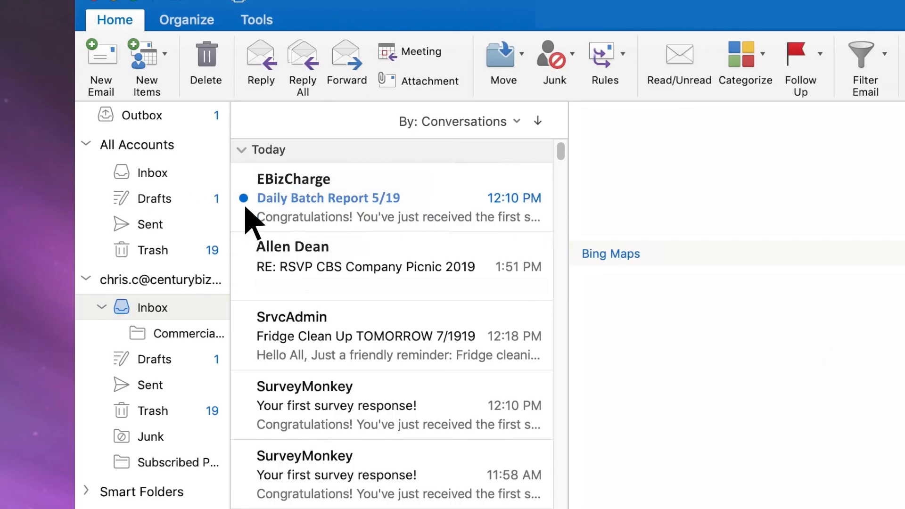
- Open the EBizCharge Daily Batch Report 5/19 email in the reading pane
left_click(221, 166)
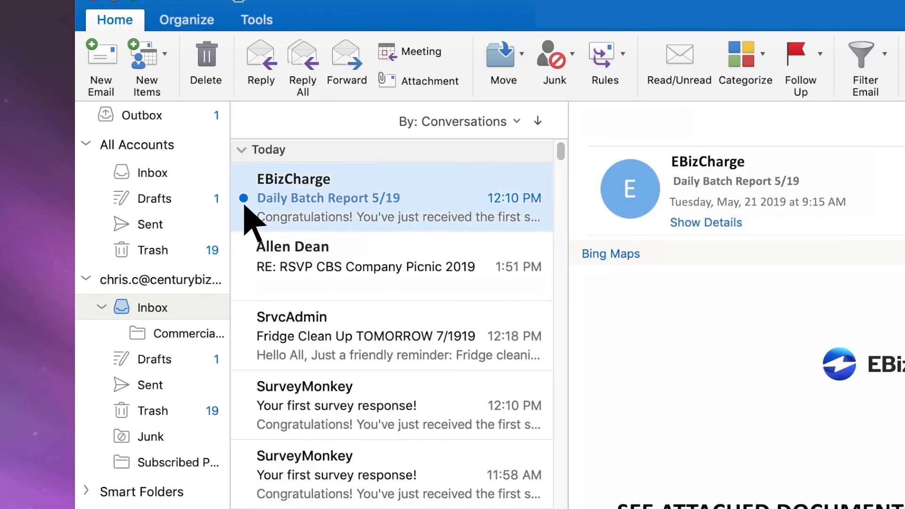